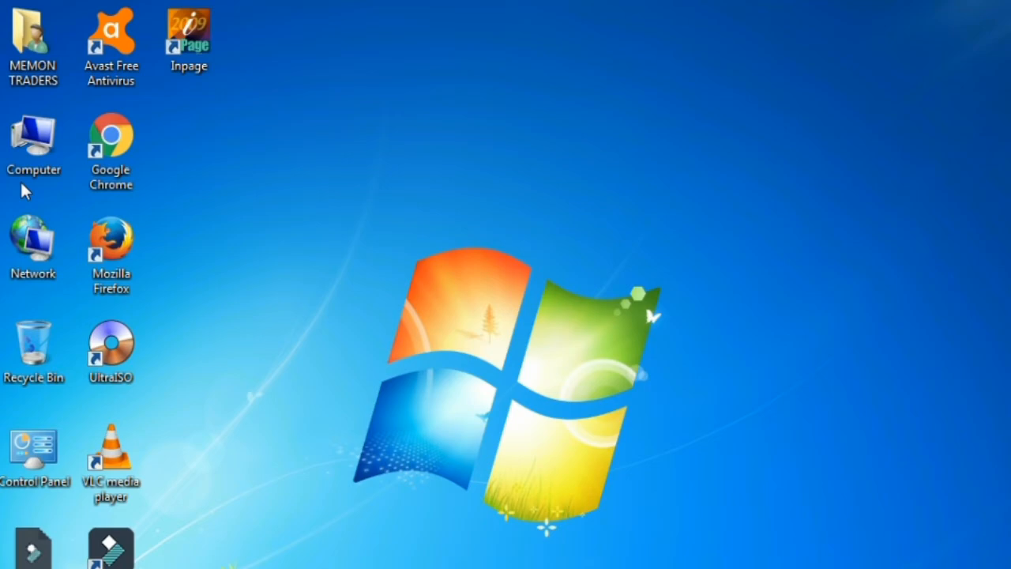
Open the Office 2007 Enterprise folder on the KINGSTON (H:) drive
{"action": "double_click", "coordinate": [29, 140]}
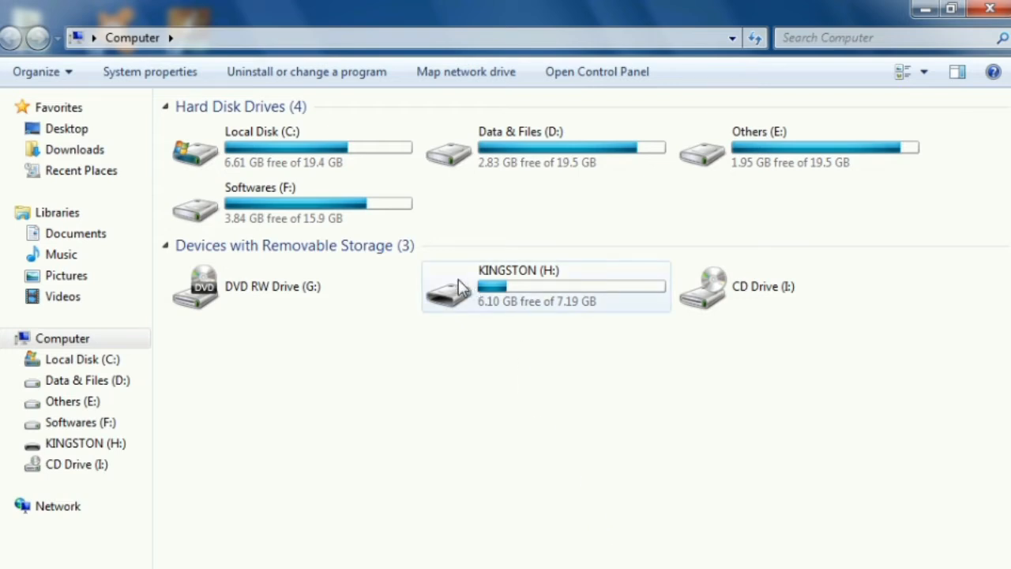
{"action": "right_click", "coordinate": [575, 282]}
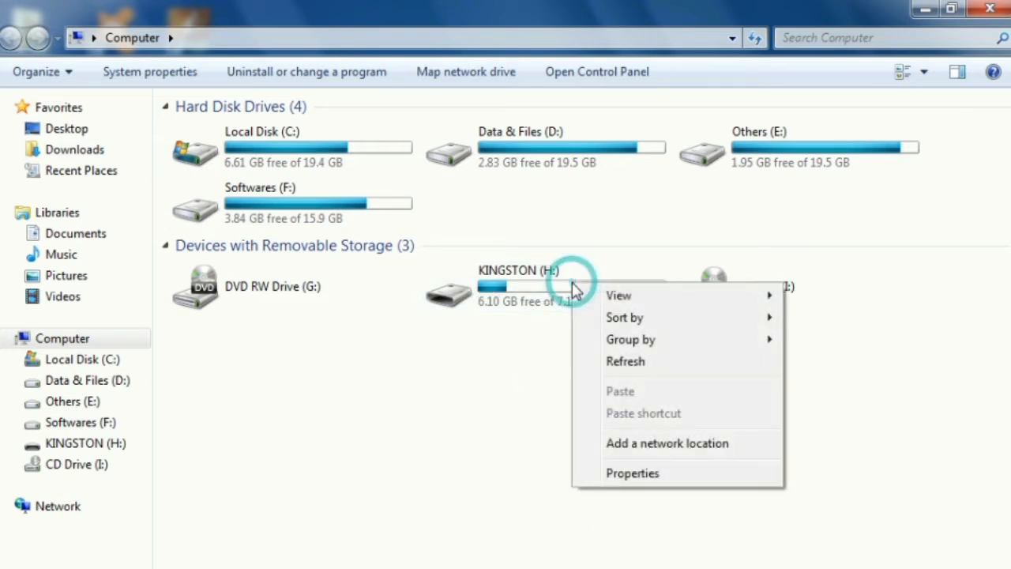
{"action": "left_click", "coordinate": [536, 283]}
{"action": "right_click", "coordinate": [538, 283]}
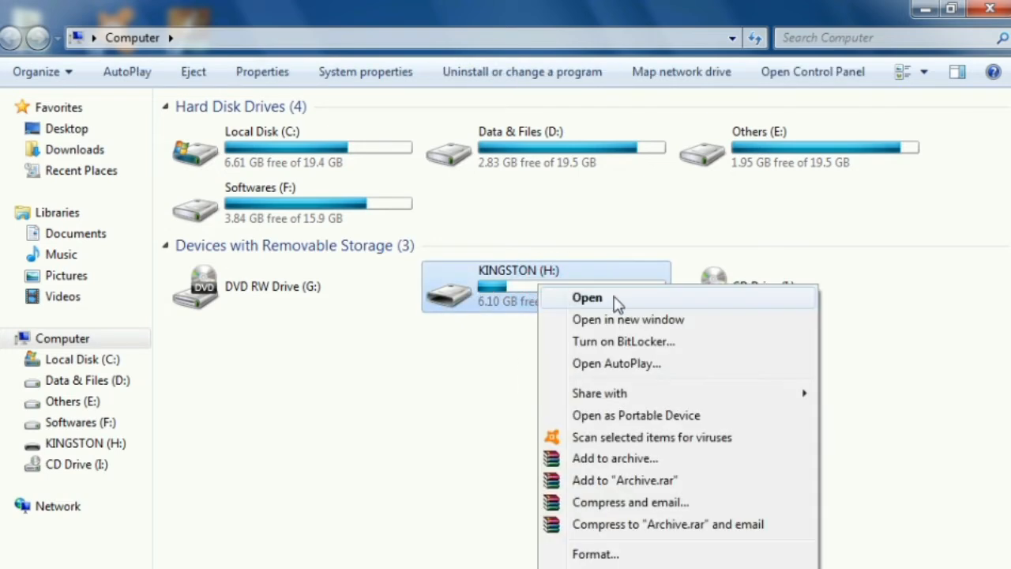
{"action": "left_click", "coordinate": [613, 297]}
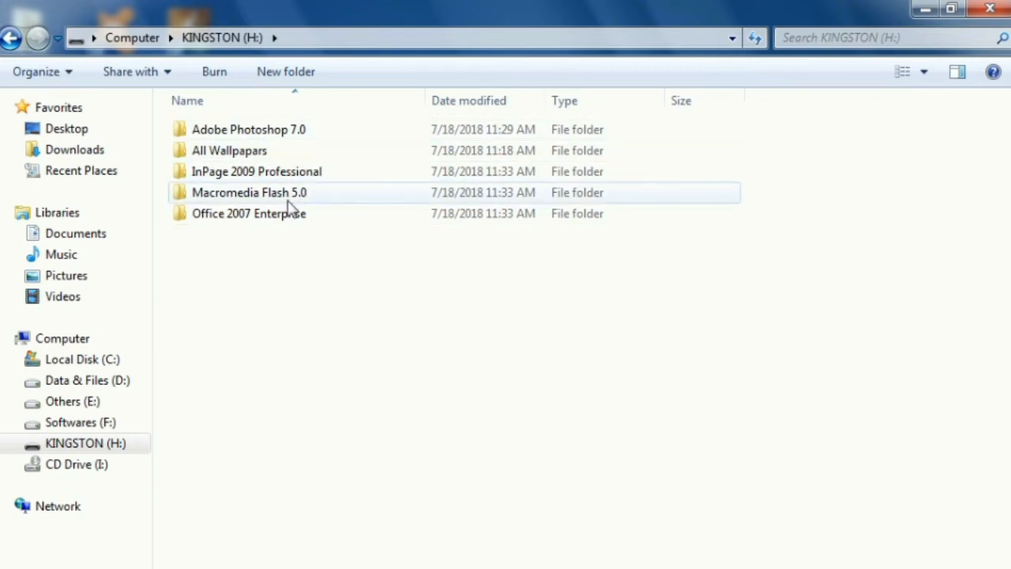
{"action": "mouse_move", "coordinate": [207, 220]}
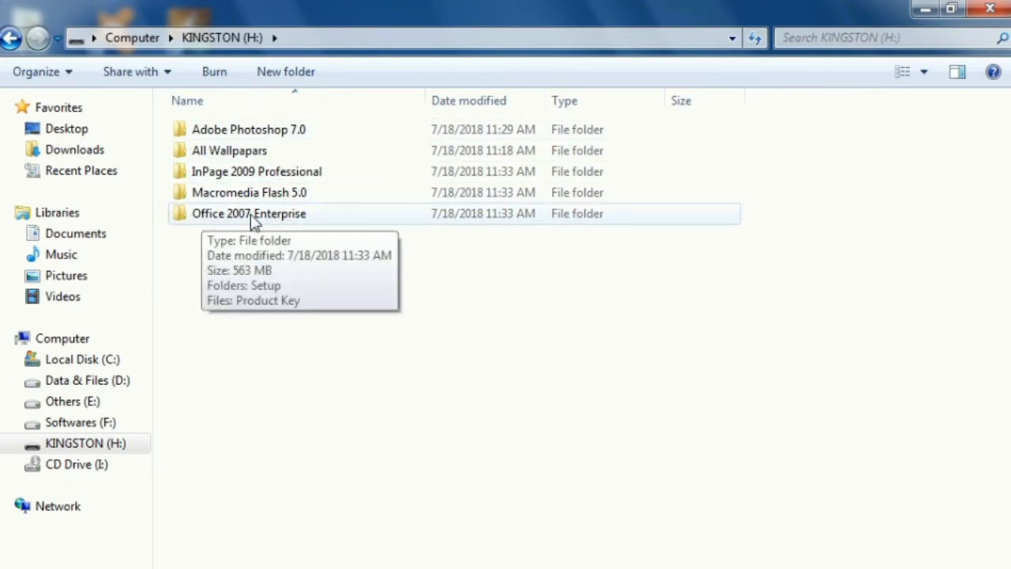
{"action": "right_click", "coordinate": [273, 218]}
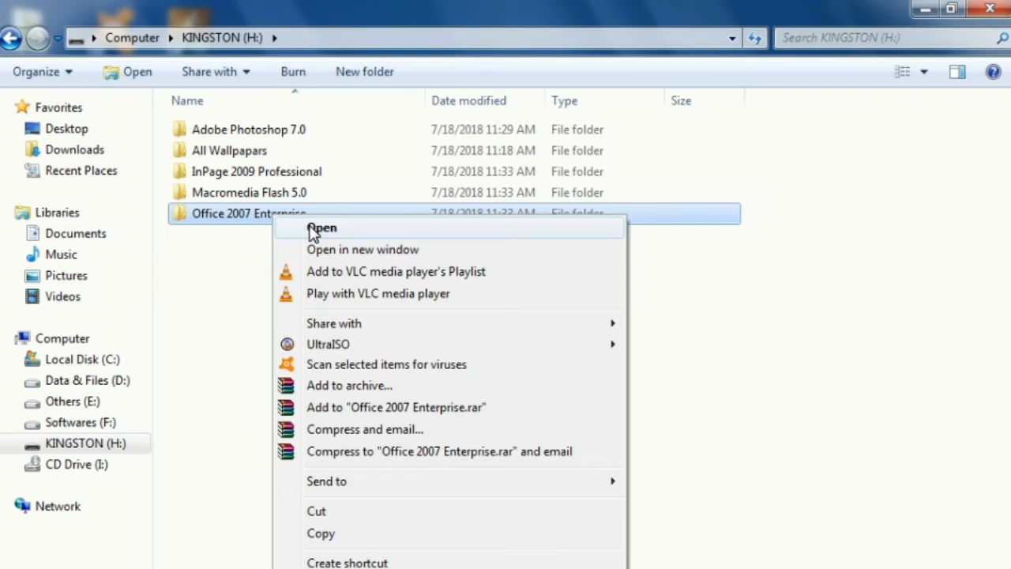
{"action": "left_click", "coordinate": [316, 228]}
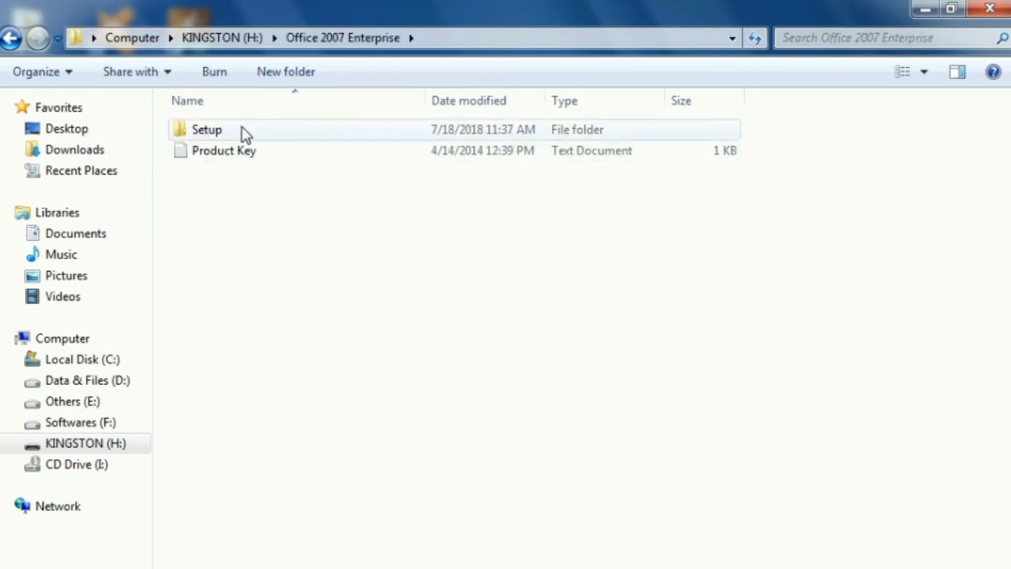
View and close the Product Key text file, and run the setup application from the Setup folder
{"action": "double_click", "coordinate": [237, 156]}
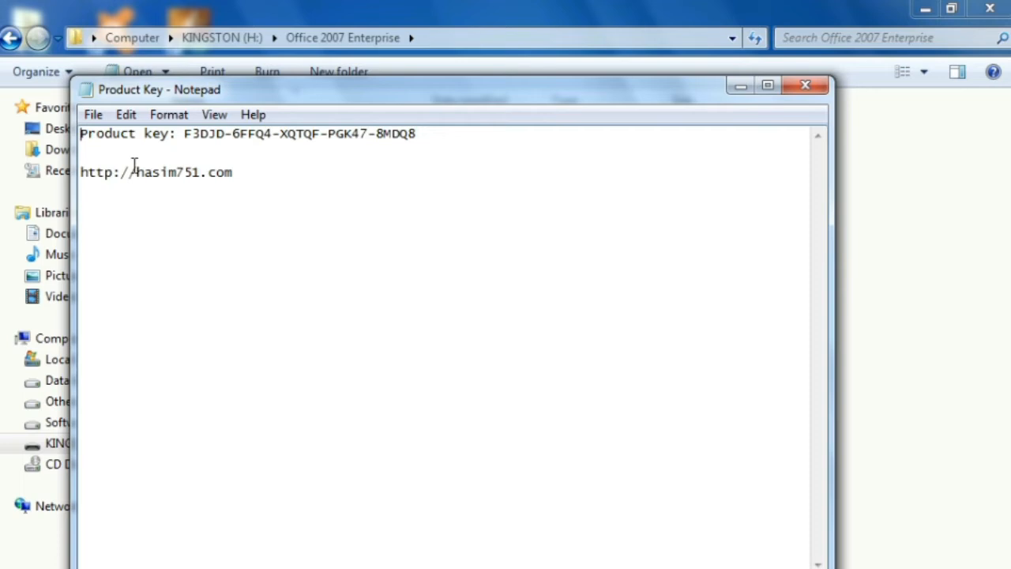
{"action": "left_click", "coordinate": [805, 84]}
{"action": "double_click", "coordinate": [215, 132]}
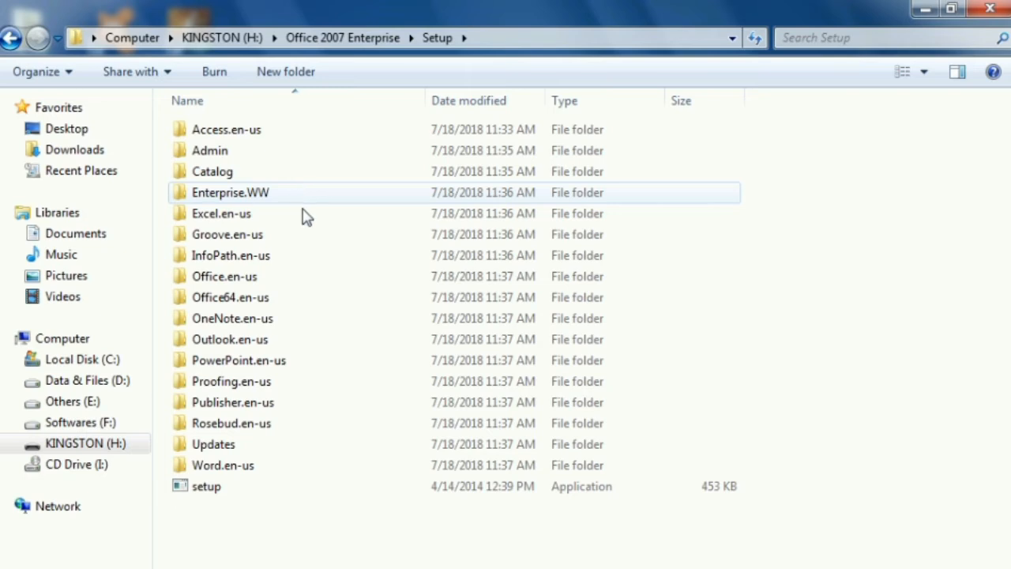
{"action": "double_click", "coordinate": [207, 487]}
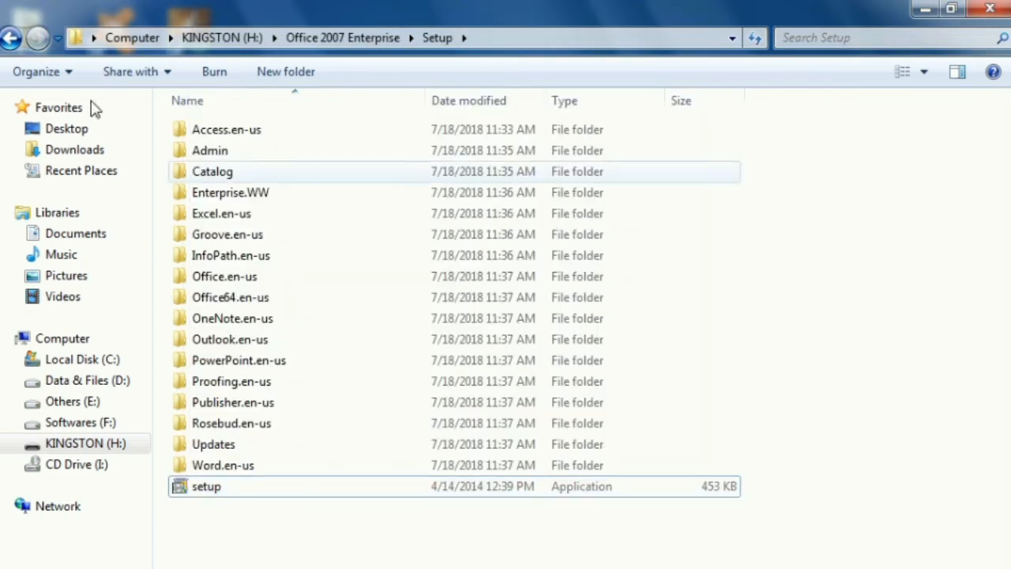
Reopen the Product Key text file in the Office 2007 Enterprise folder and copy only the product key
{"action": "left_click", "coordinate": [10, 38]}
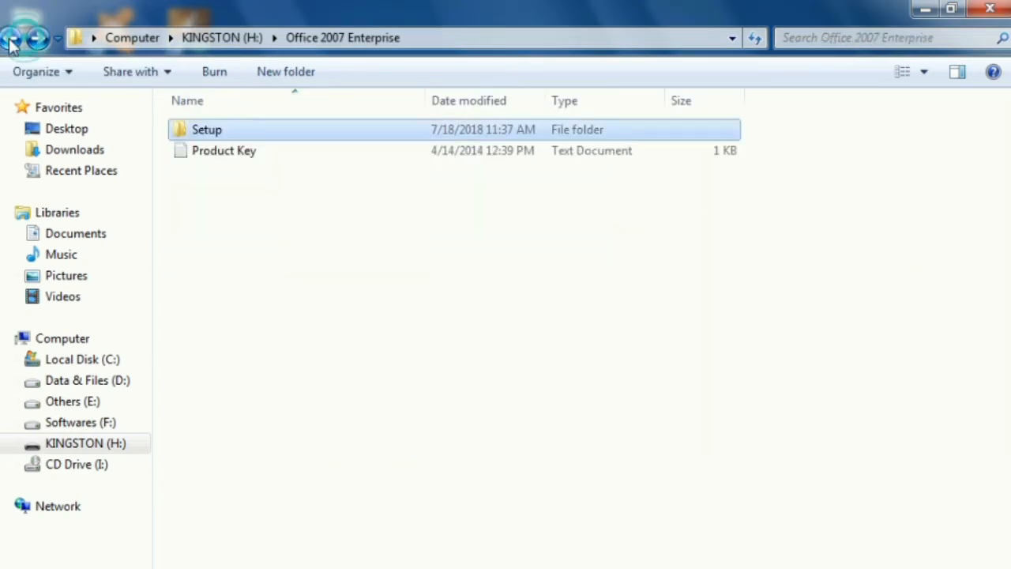
{"action": "double_click", "coordinate": [221, 155]}
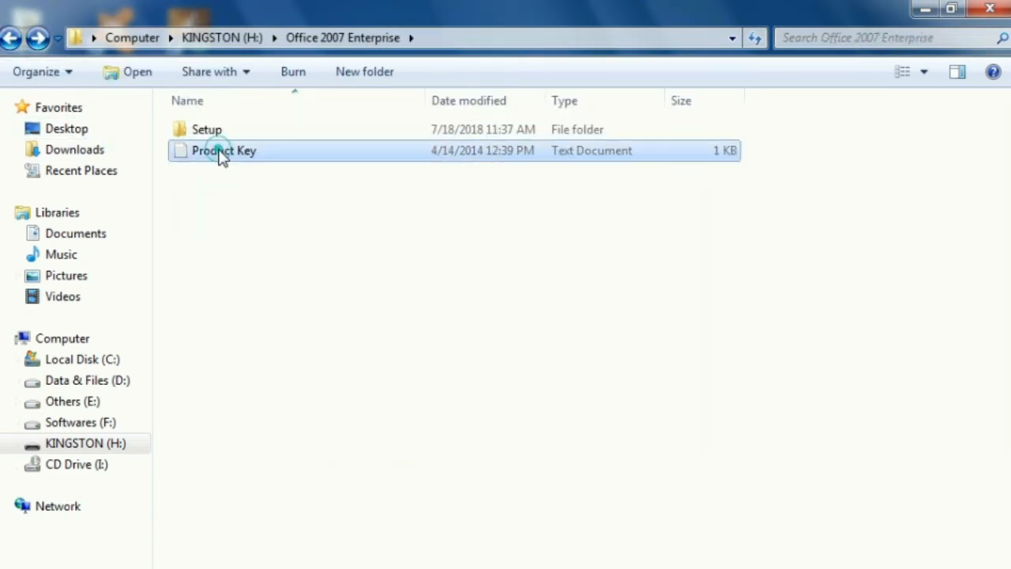
{"action": "left_click_drag", "start_coordinate": [87, 135], "coordinate": [432, 134]}
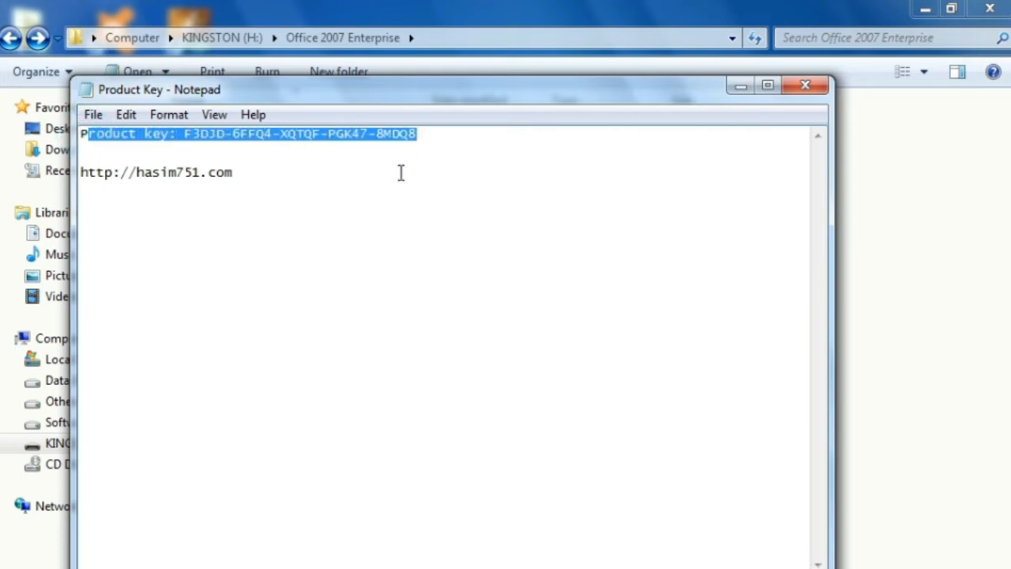
{"action": "left_click", "coordinate": [352, 171]}
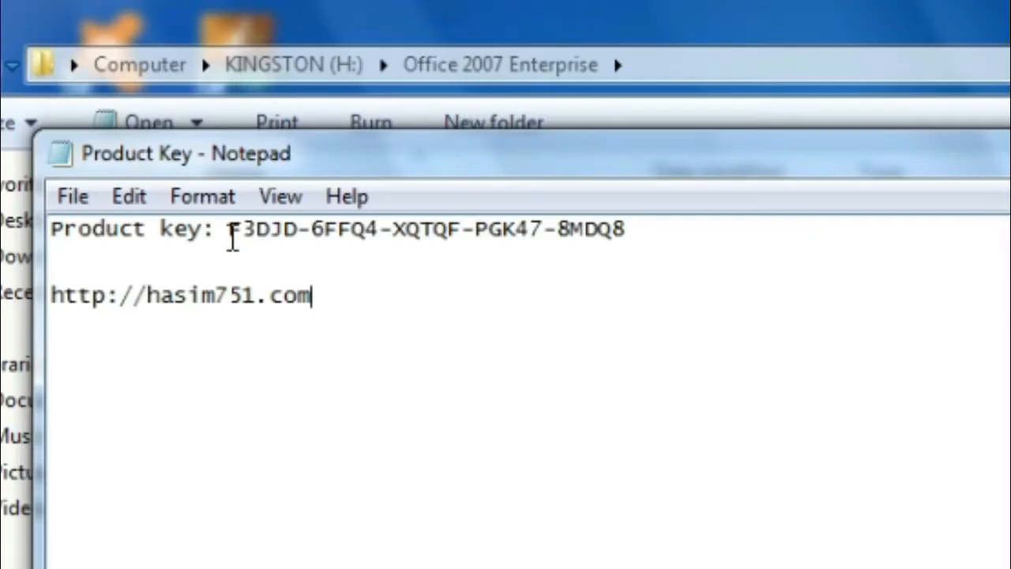
{"action": "left_click", "coordinate": [183, 140]}
{"action": "left_click_drag", "start_coordinate": [230, 233], "coordinate": [626, 232]}
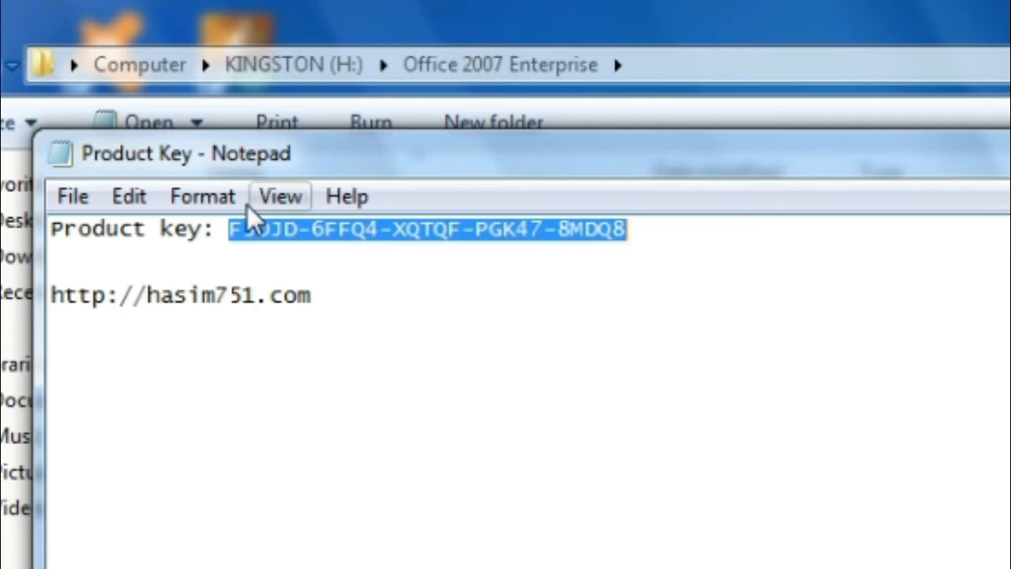
{"action": "left_click", "coordinate": [130, 198]}
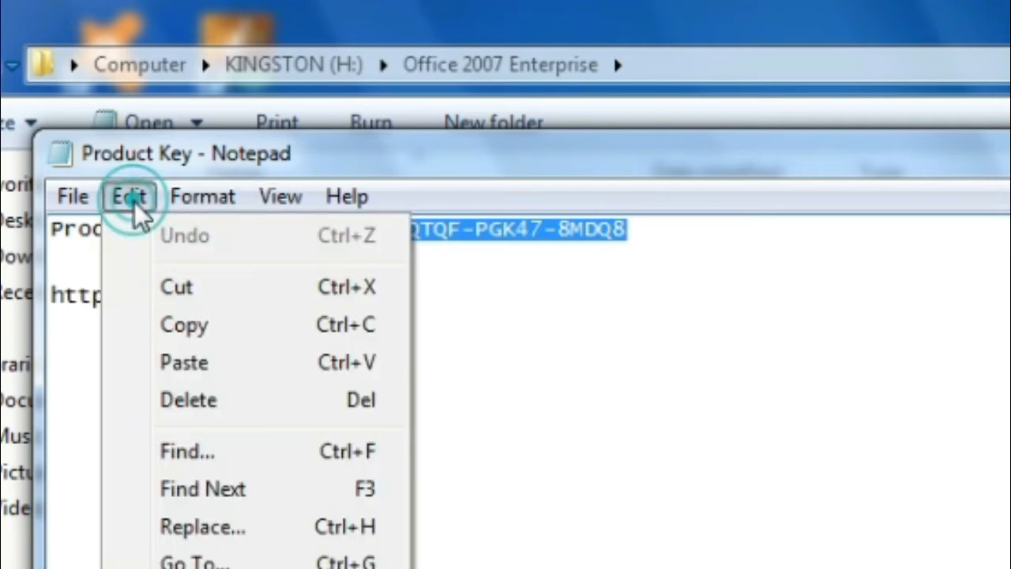
{"action": "left_click", "coordinate": [183, 324]}
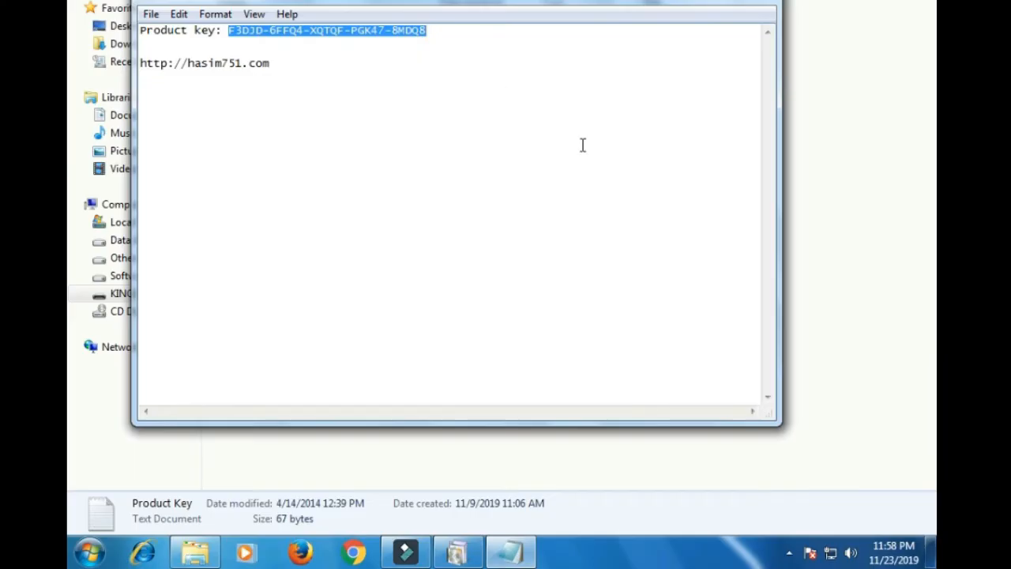
Paste the product key into the Microsoft Office Enterprise 2007 installer and continue to the installation choices
{"action": "left_click", "coordinate": [461, 551]}
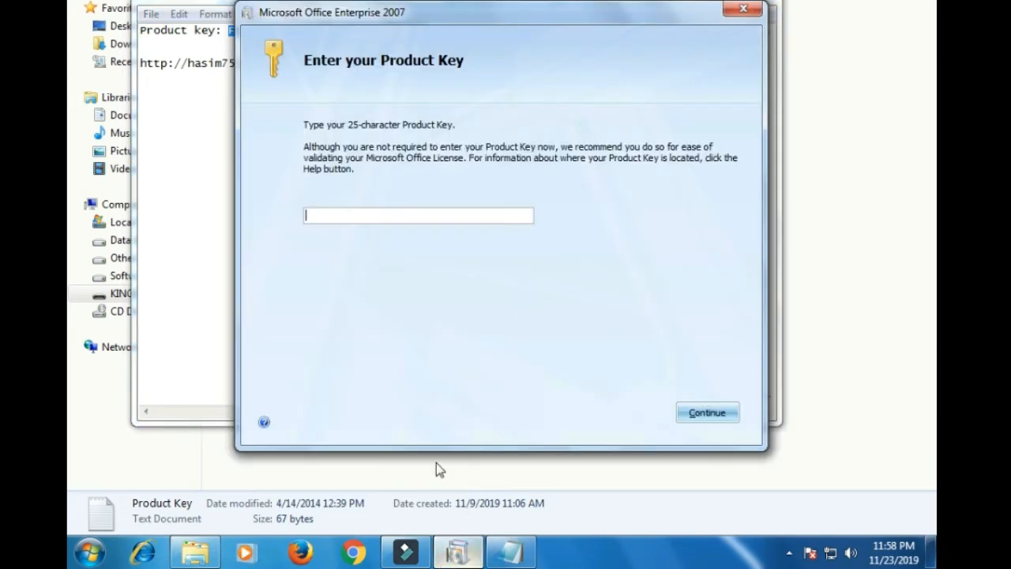
{"action": "right_click", "coordinate": [341, 213]}
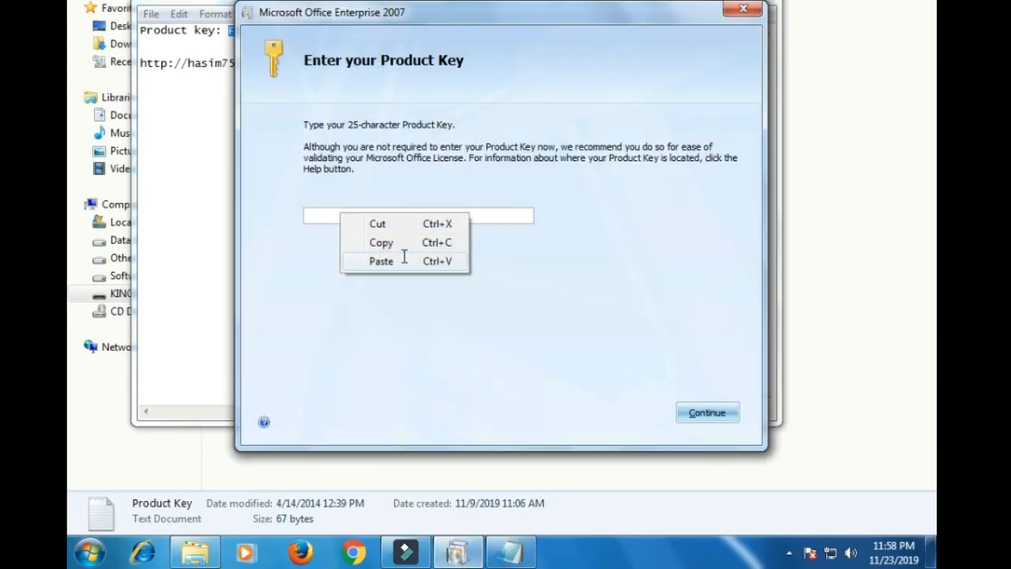
{"action": "left_click", "coordinate": [452, 262]}
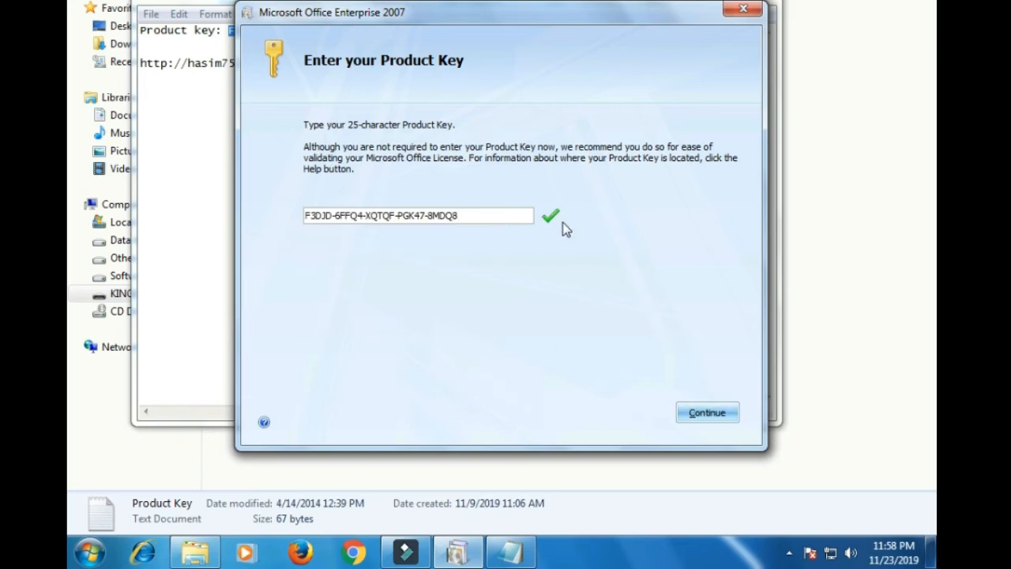
{"action": "left_click", "coordinate": [695, 419]}
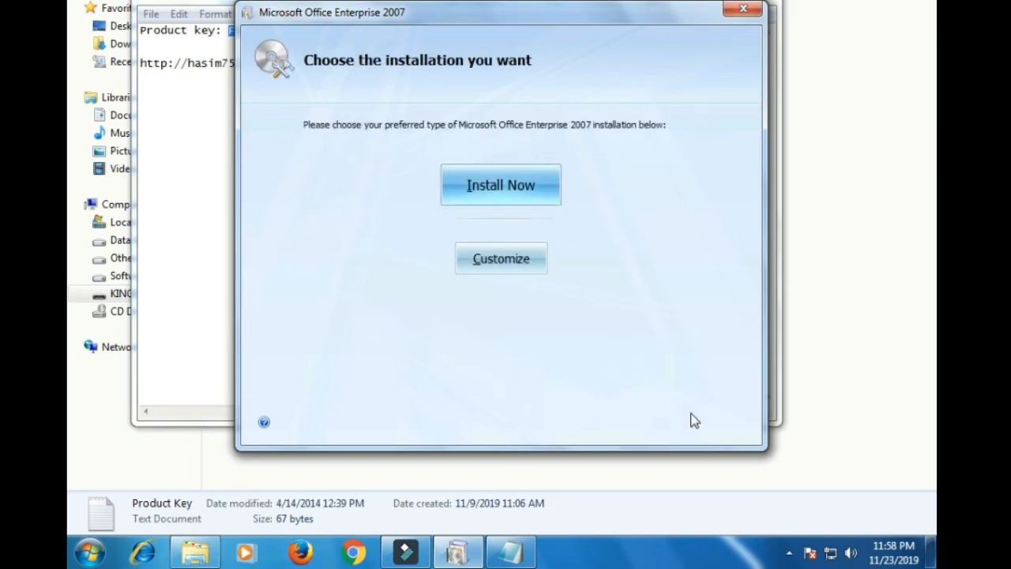
Install Office with the Install Now option, and close the finished installer, the key file and the folder window
{"action": "left_click", "coordinate": [485, 184]}
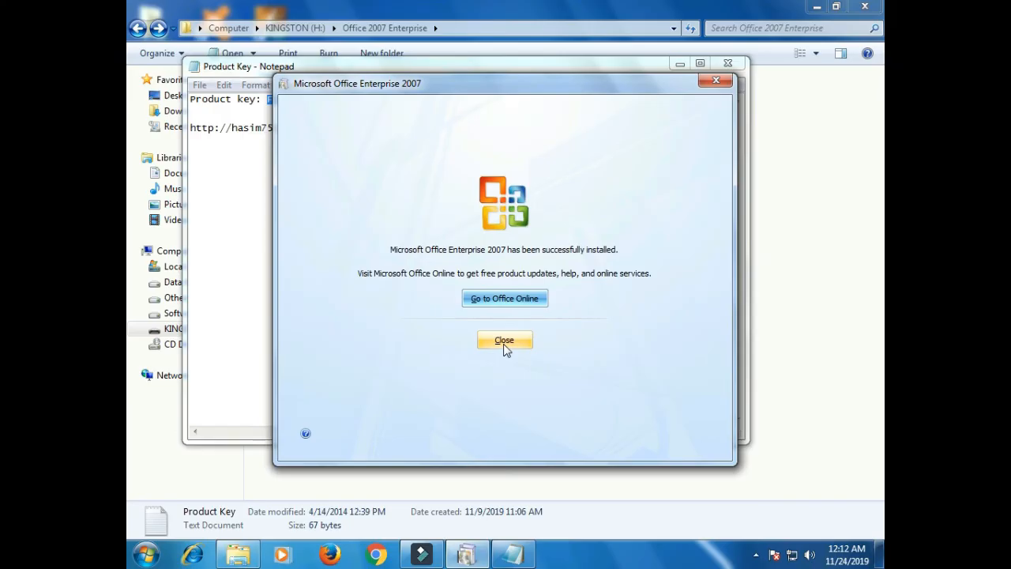
{"action": "left_click", "coordinate": [503, 342]}
{"action": "left_click", "coordinate": [735, 66]}
{"action": "left_click", "coordinate": [865, 6]}
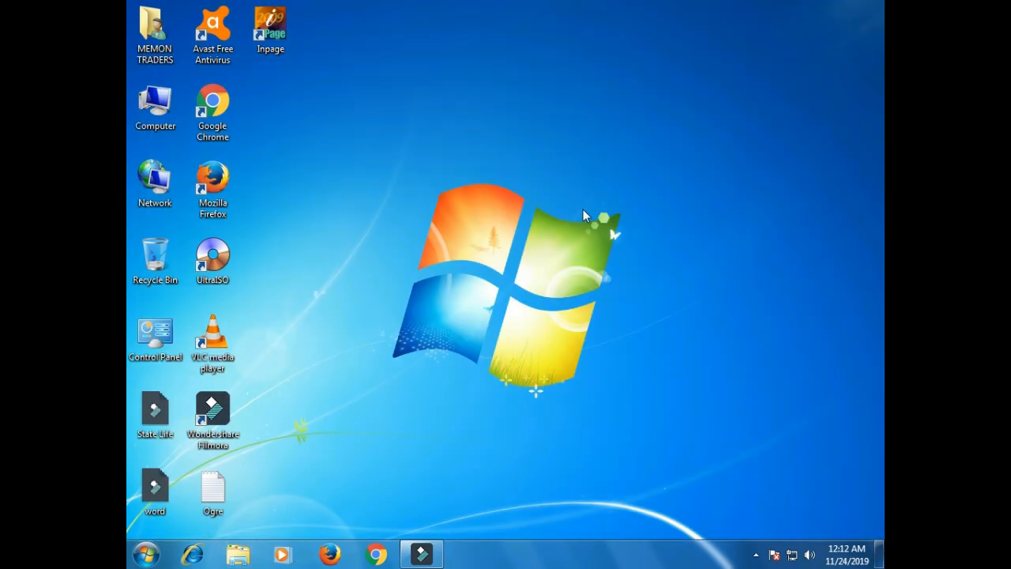
Launch Microsoft Office Word 2007 from the Microsoft Office group among the installed programs
{"action": "left_click", "coordinate": [147, 555]}
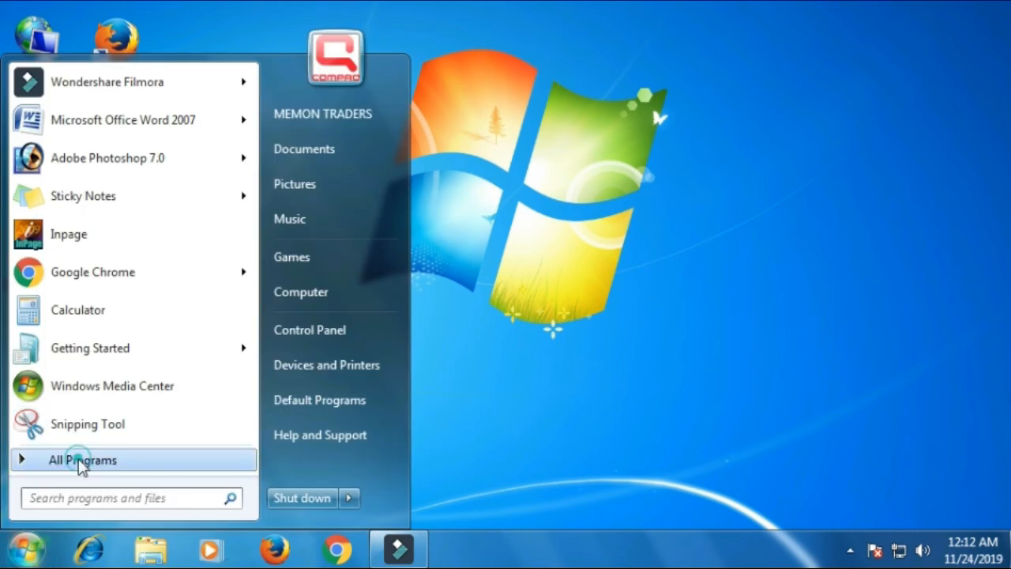
{"action": "left_click", "coordinate": [83, 465]}
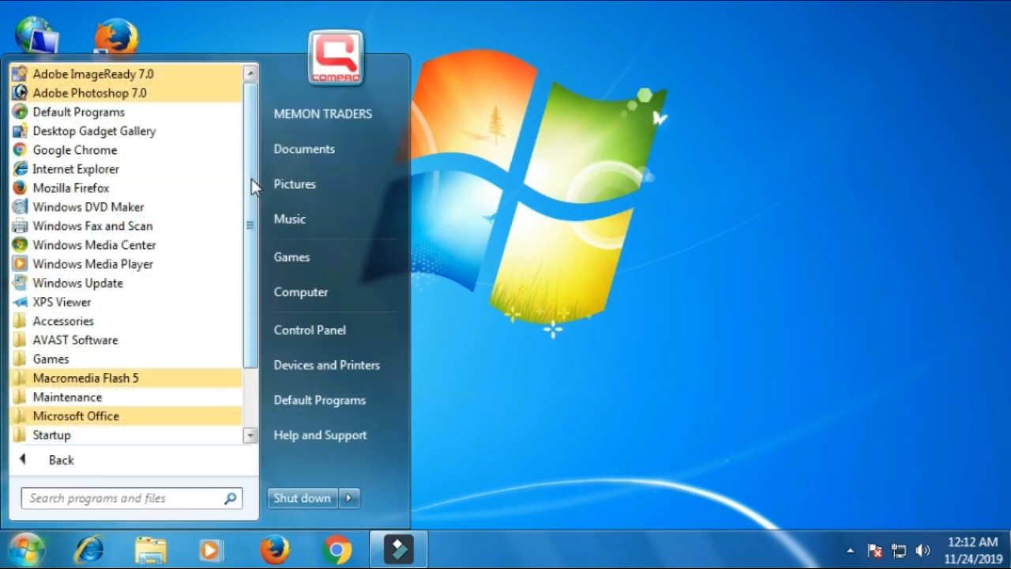
{"action": "left_click_drag", "start_coordinate": [251, 176], "coordinate": [257, 305]}
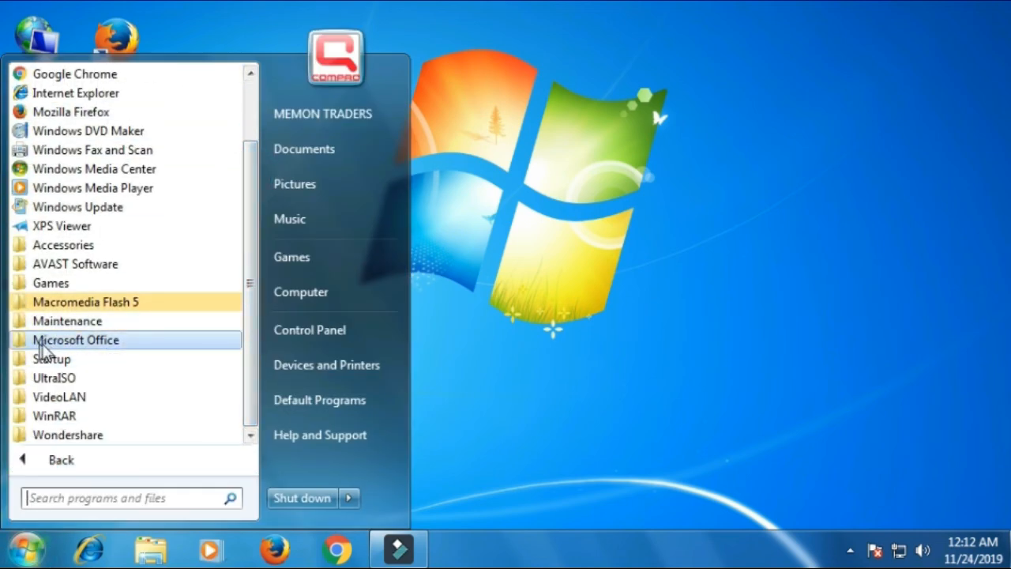
{"action": "left_click", "coordinate": [97, 348]}
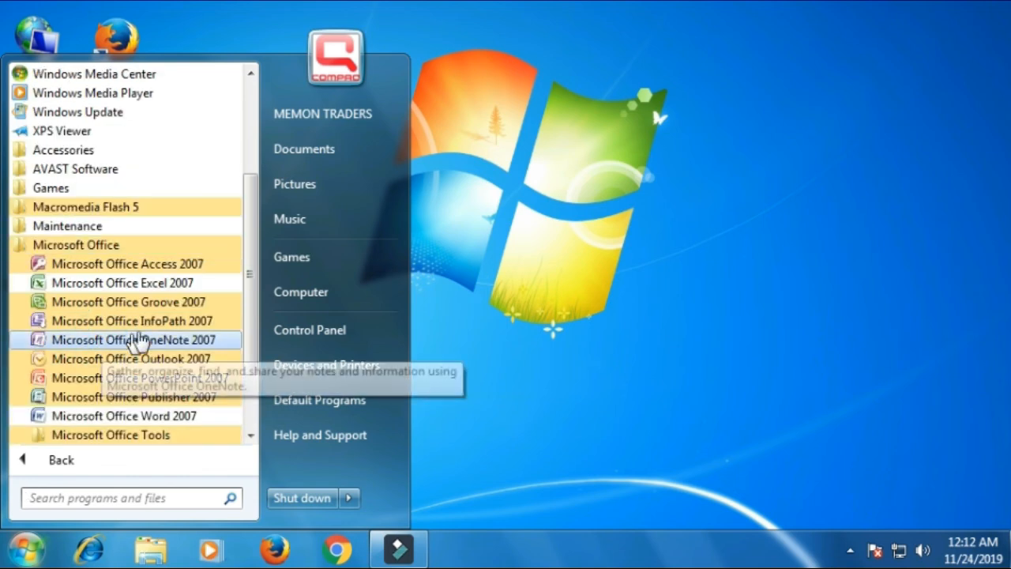
{"action": "left_click_drag", "start_coordinate": [248, 268], "coordinate": [252, 288]}
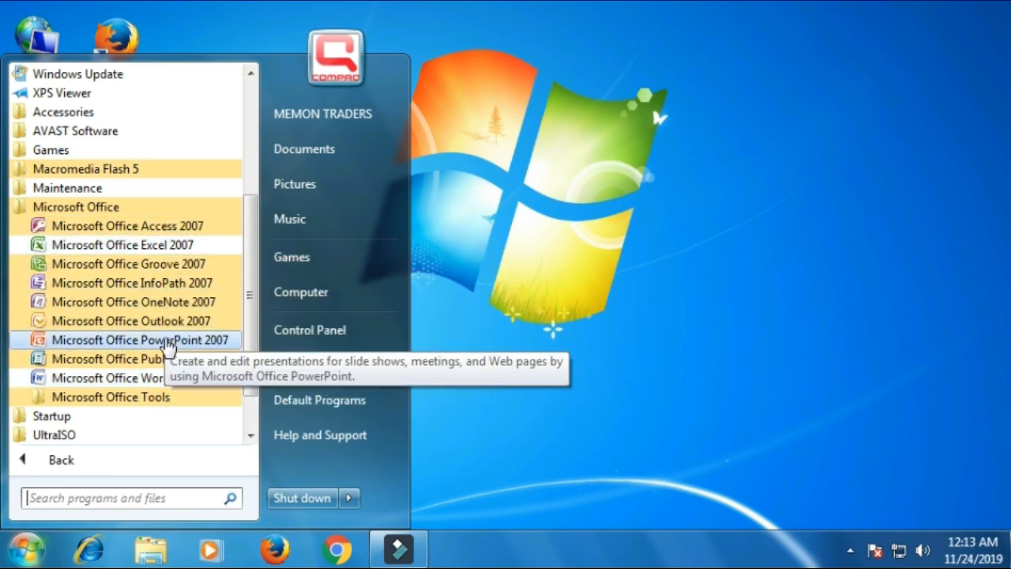
{"action": "left_click", "coordinate": [134, 381]}
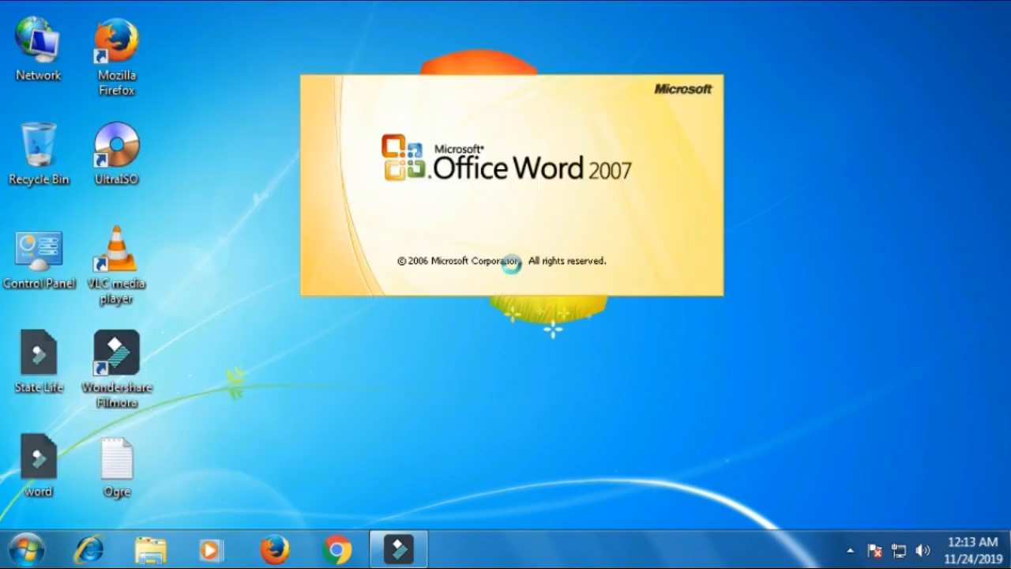